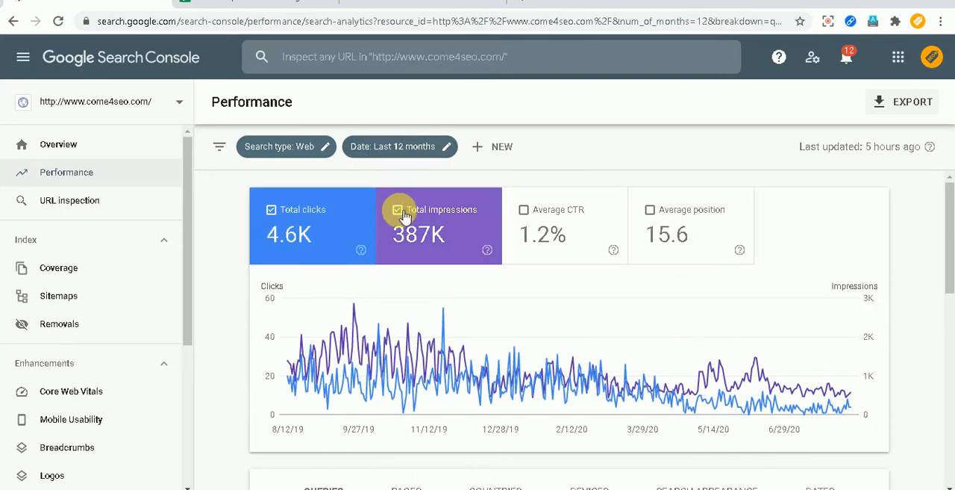
Review the top queries in the Performance report, then switch to the Google Sheets spreadsheet and close its Search Analytics for Sheets sidebar.
scroll(392, 251, "down", 10)
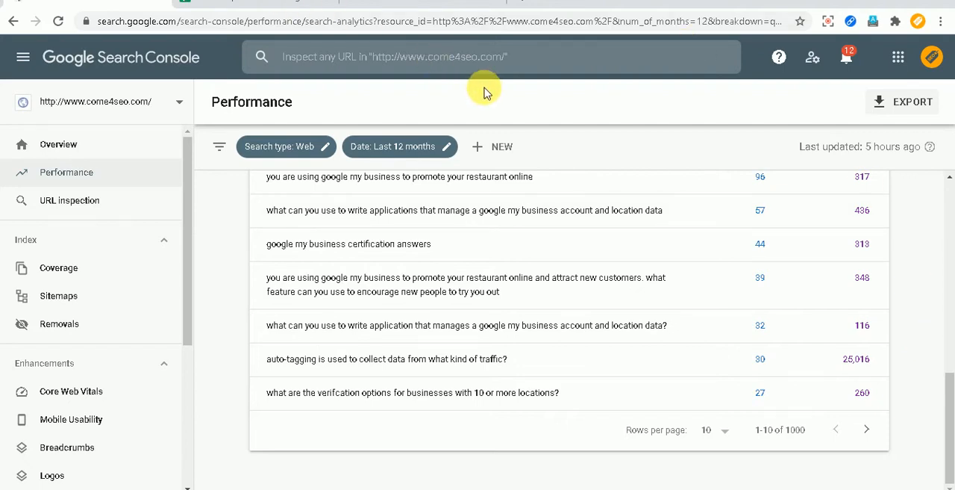
scroll(806, 255, "up", 10)
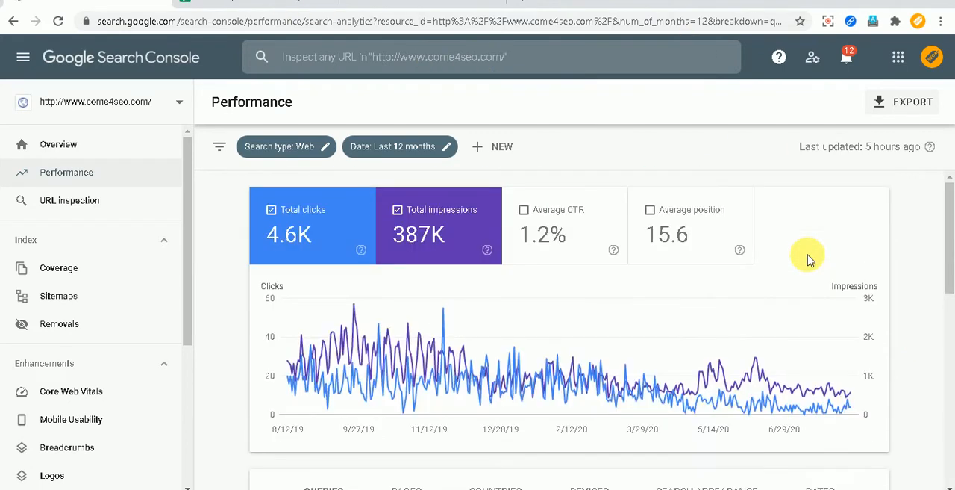
left_click(257, 3)
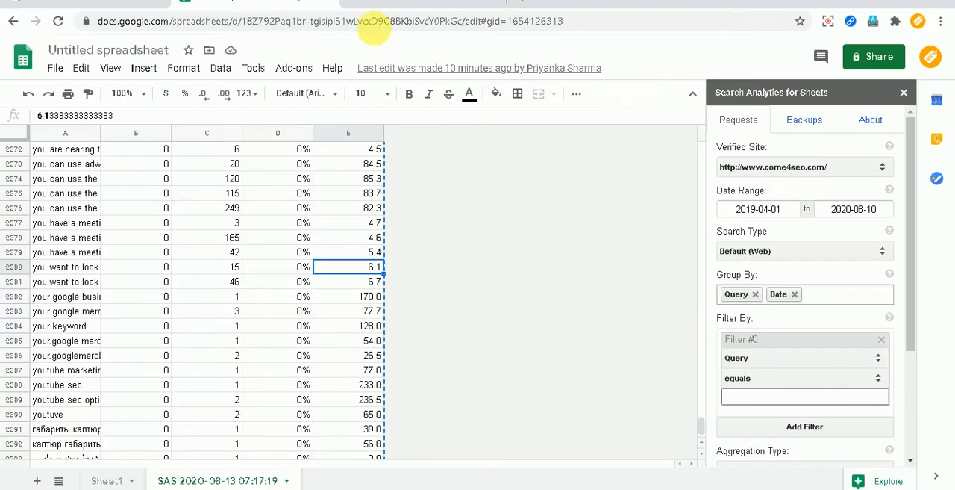
left_click(904, 92)
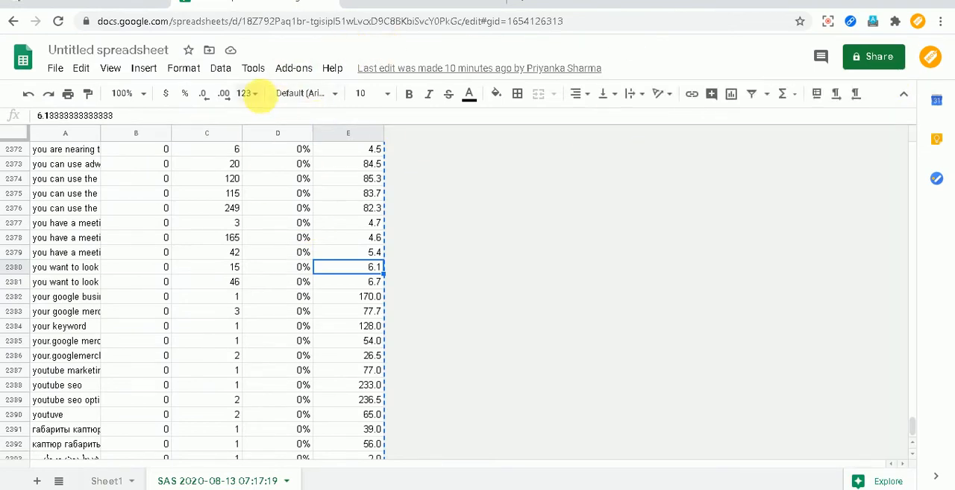
left_click(291, 74)
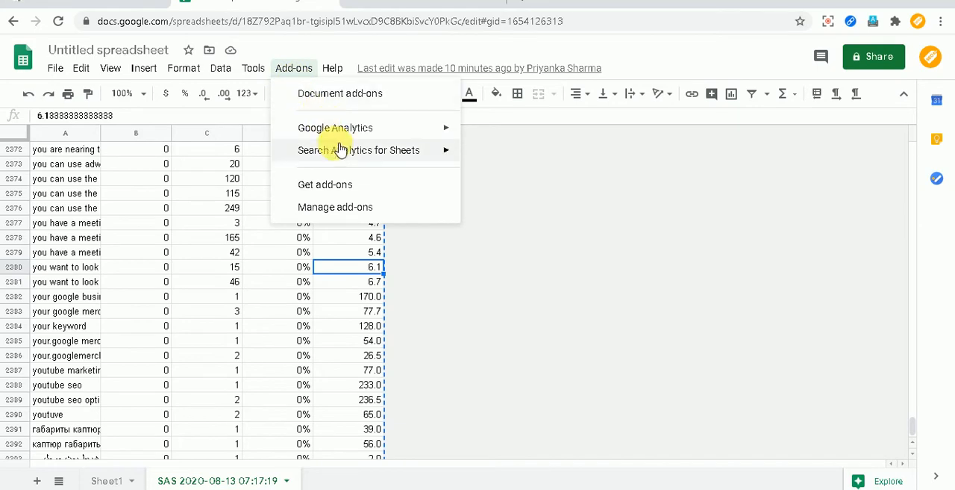
mouse_move(343, 153)
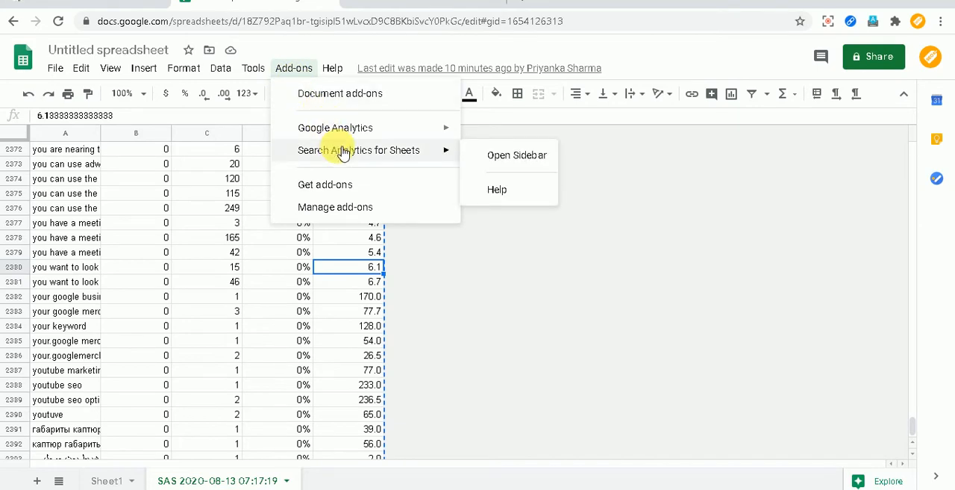
right_click(207, 482)
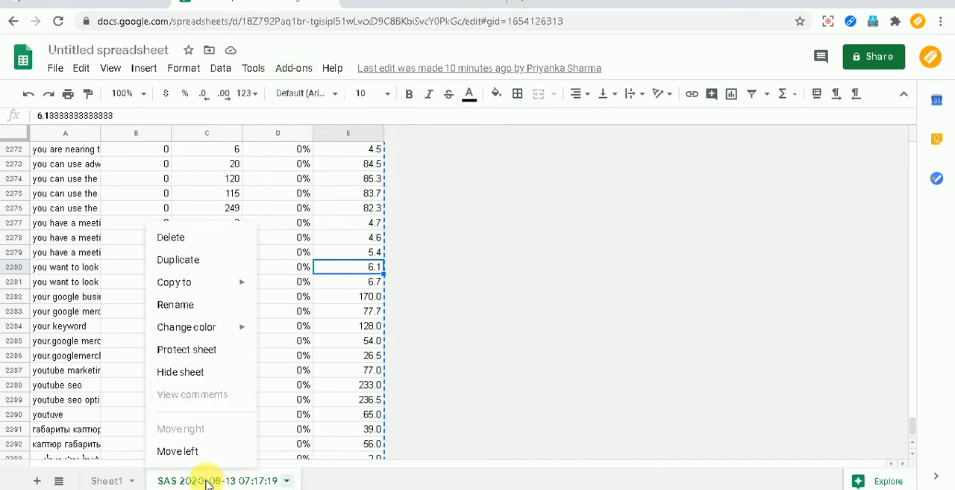
left_click(183, 239)
left_click(631, 296)
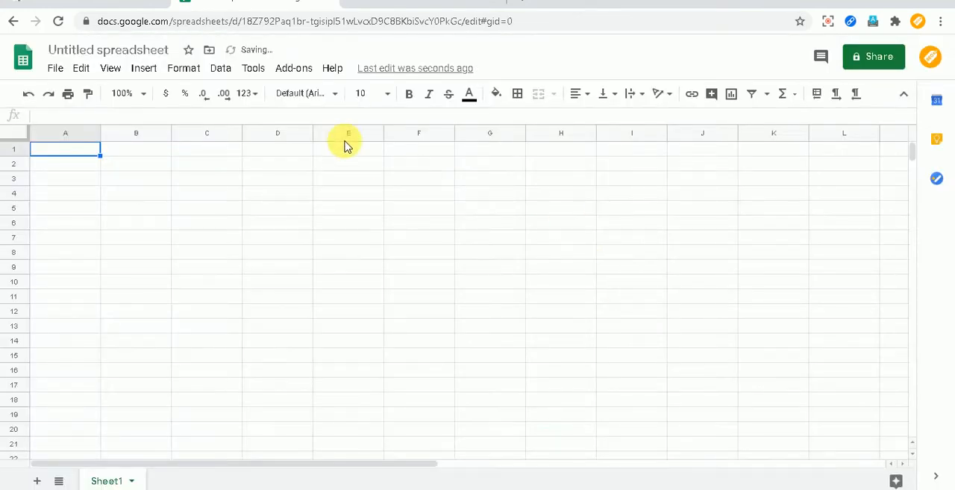
Search the G Suite Marketplace for Search Analytics for Sheets, view the add-on's page, and close the marketplace.
left_click(291, 73)
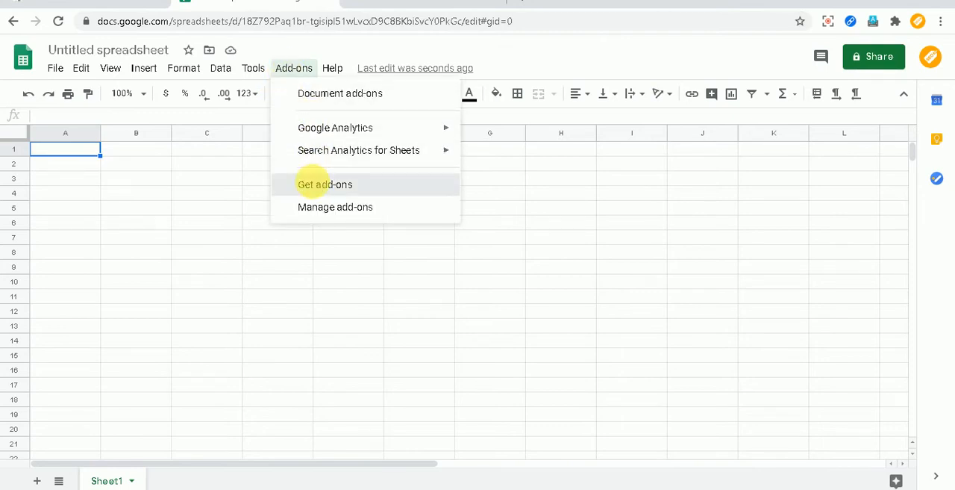
left_click(314, 185)
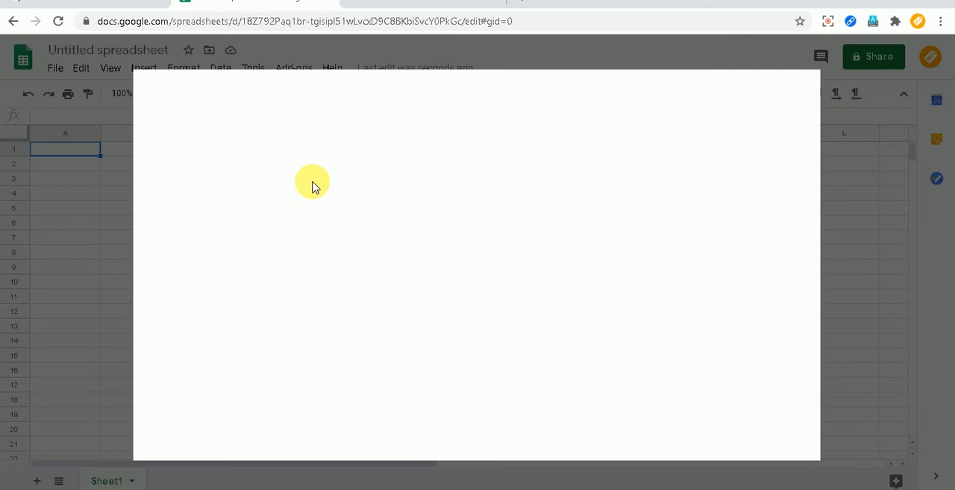
left_click(519, 100)
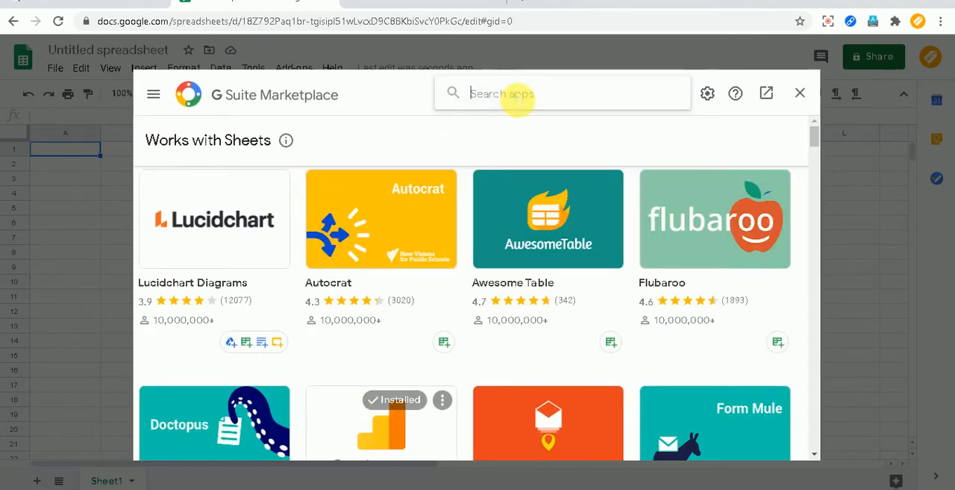
type("sea")
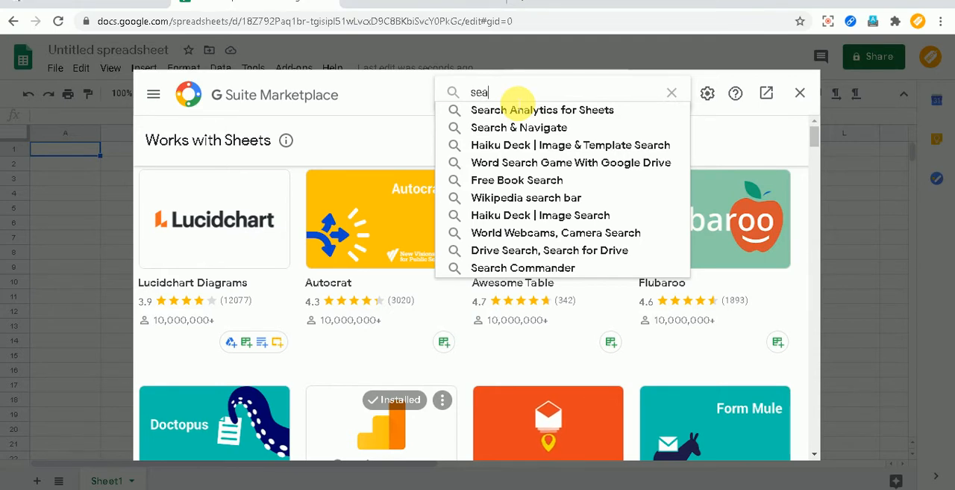
key("Down")
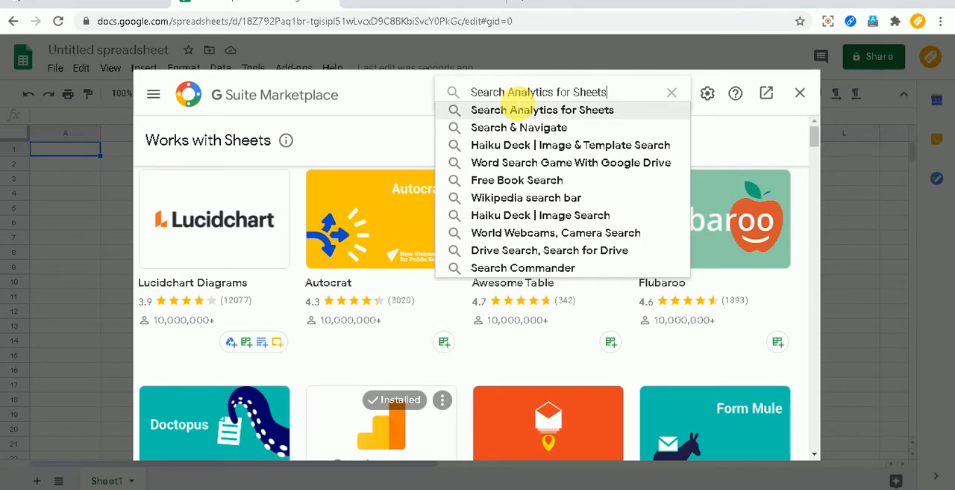
key("Return")
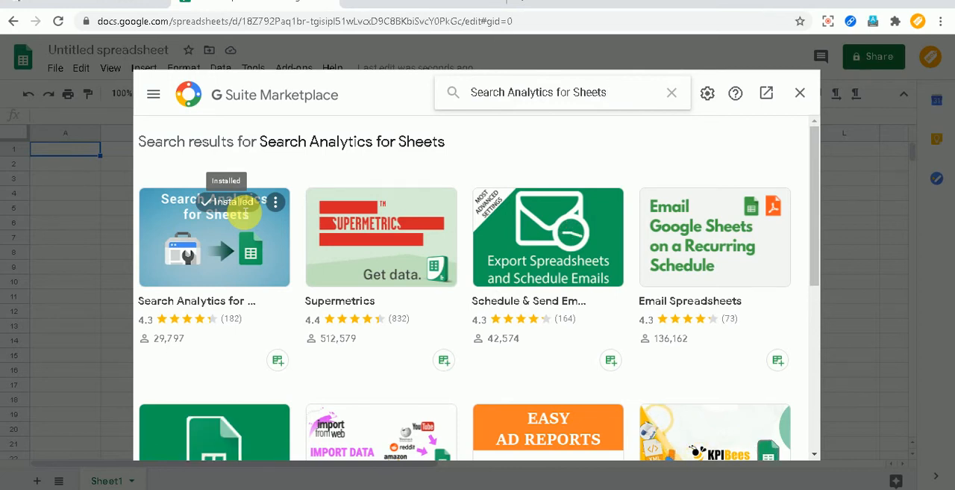
left_click(234, 266)
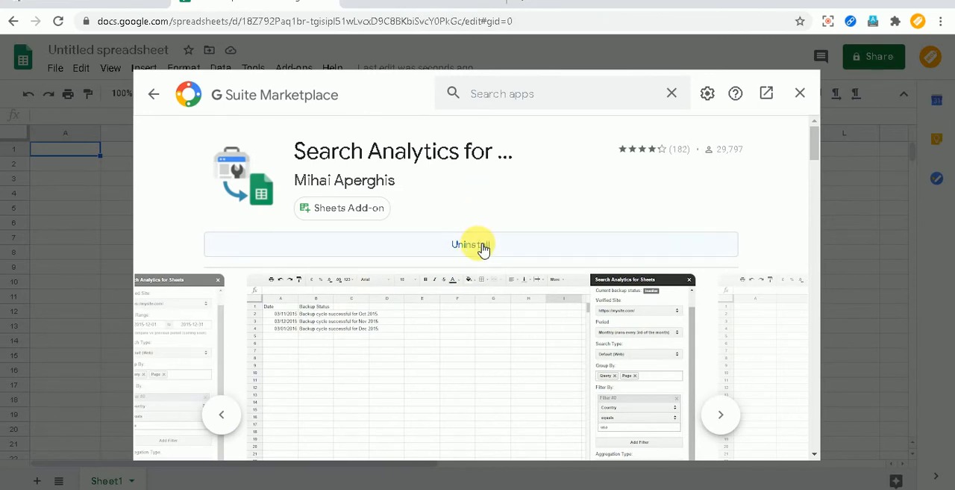
left_click(801, 95)
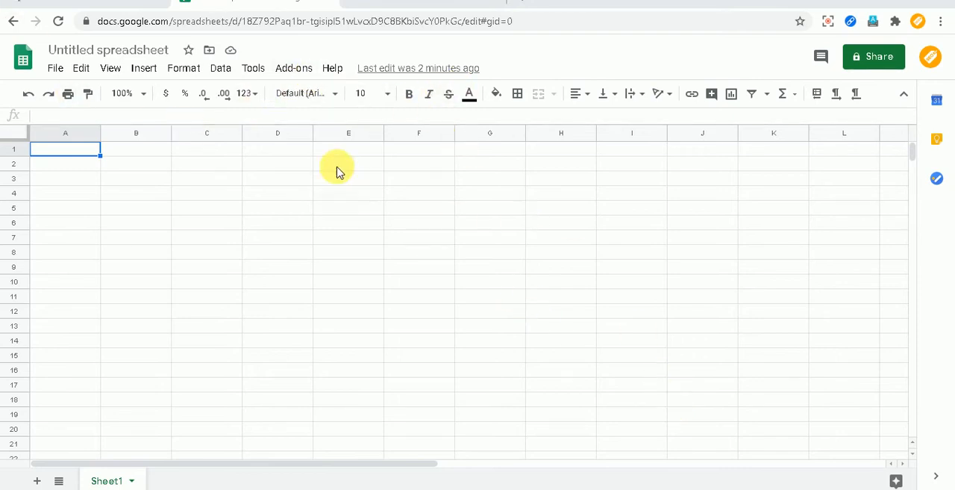
left_click(303, 73)
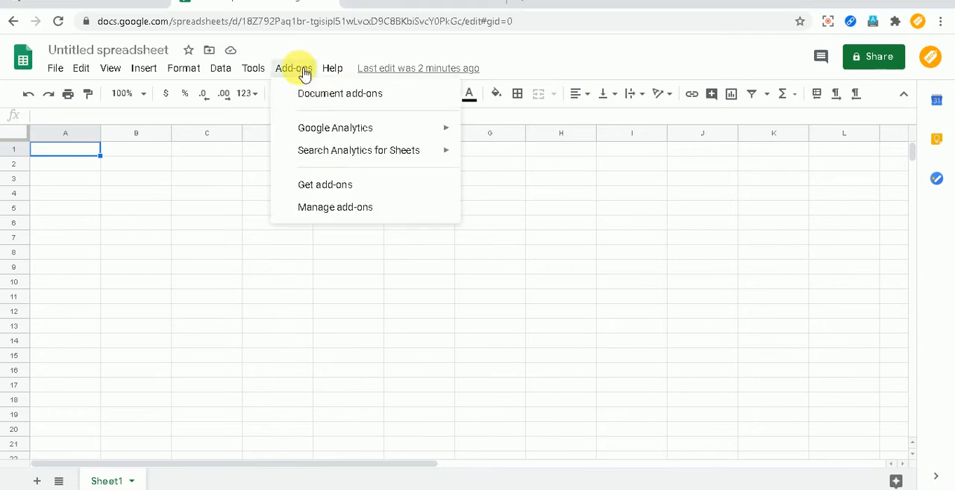
mouse_move(438, 153)
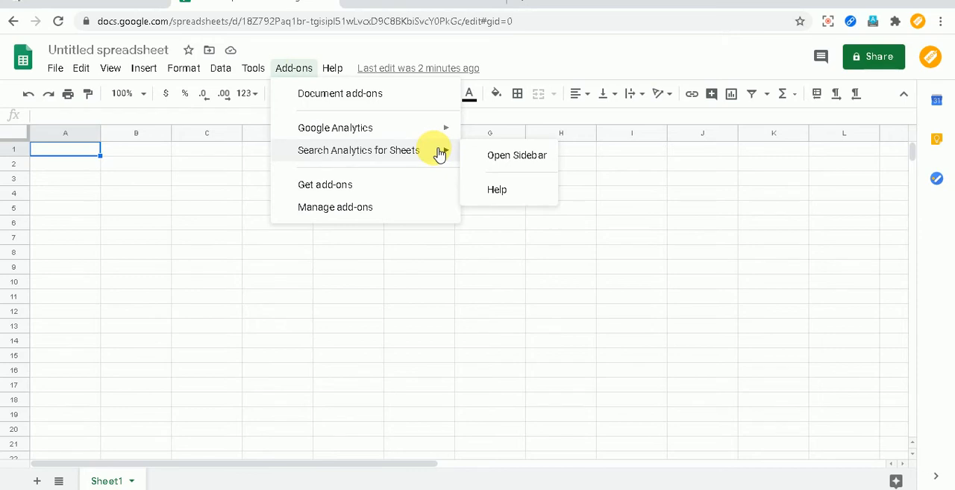
left_click(500, 158)
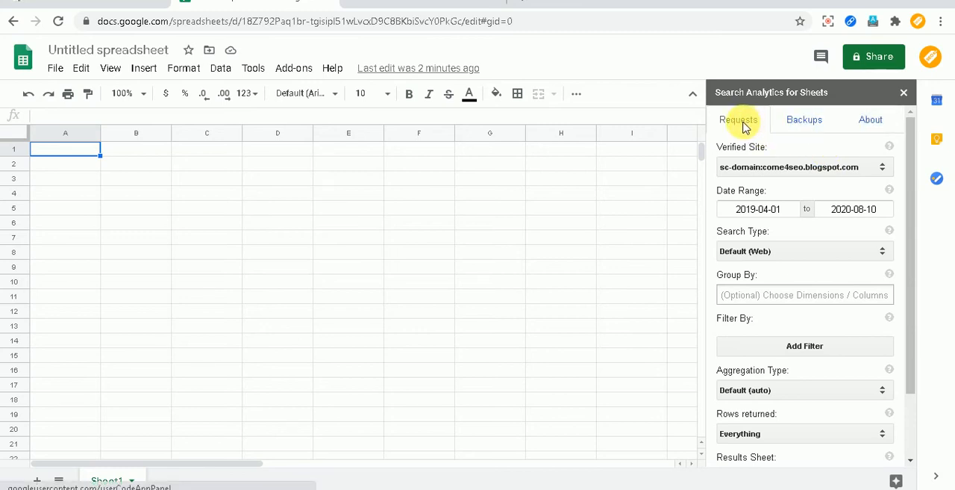
left_click(773, 174)
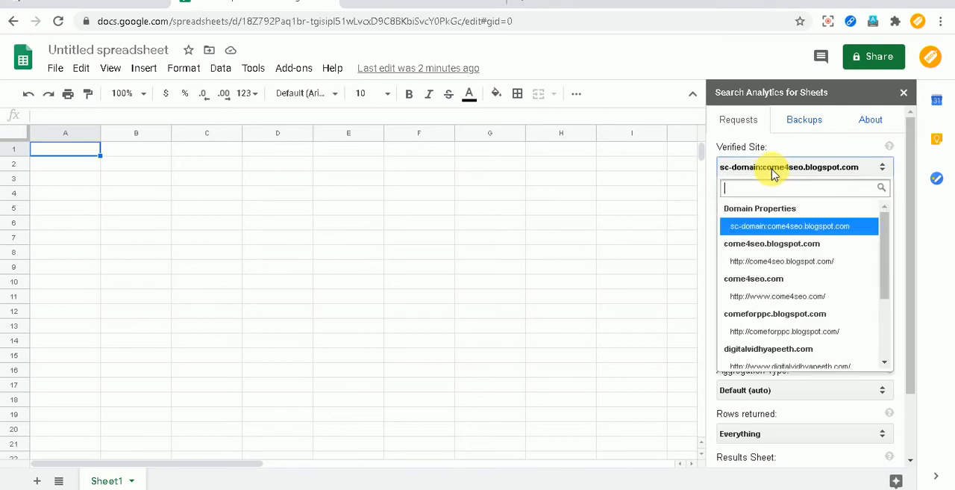
left_click(778, 297)
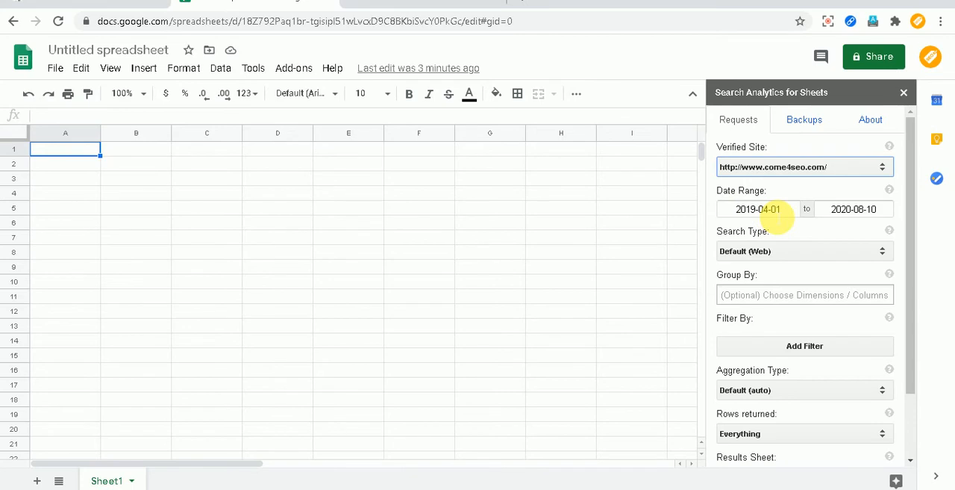
Set the request's date range from 2019-04-01 to 2020-08-10 and its search type to Default (Web).
left_click(768, 211)
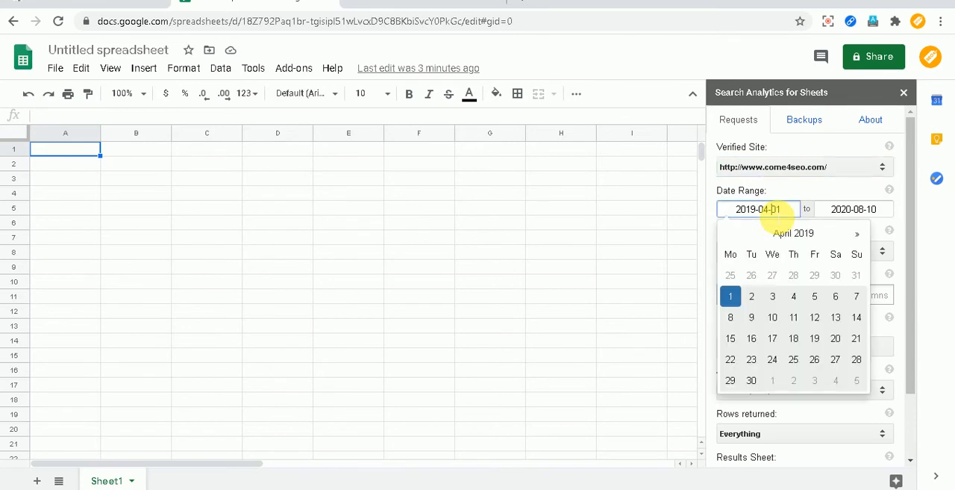
left_click(732, 296)
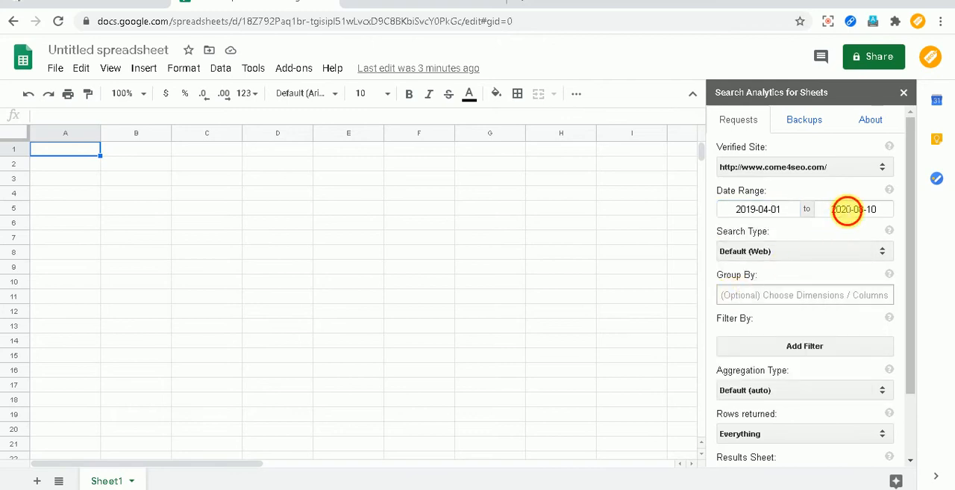
left_click(847, 209)
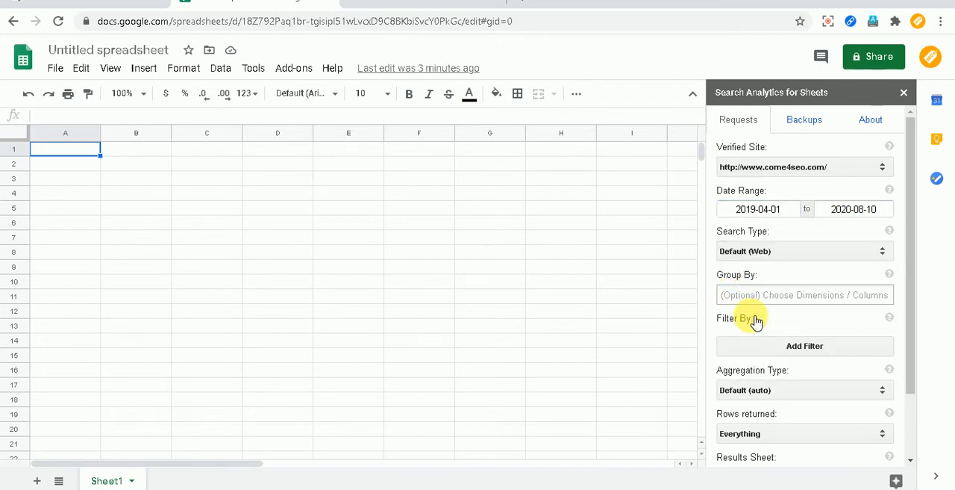
left_click(783, 253)
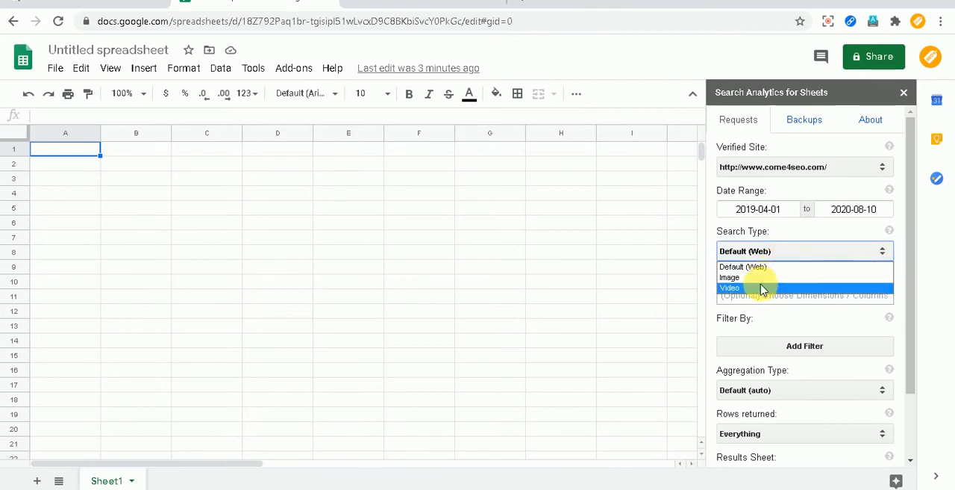
left_click(763, 267)
Group the request's results by Query and Date.
scroll(814, 250, "down", 1)
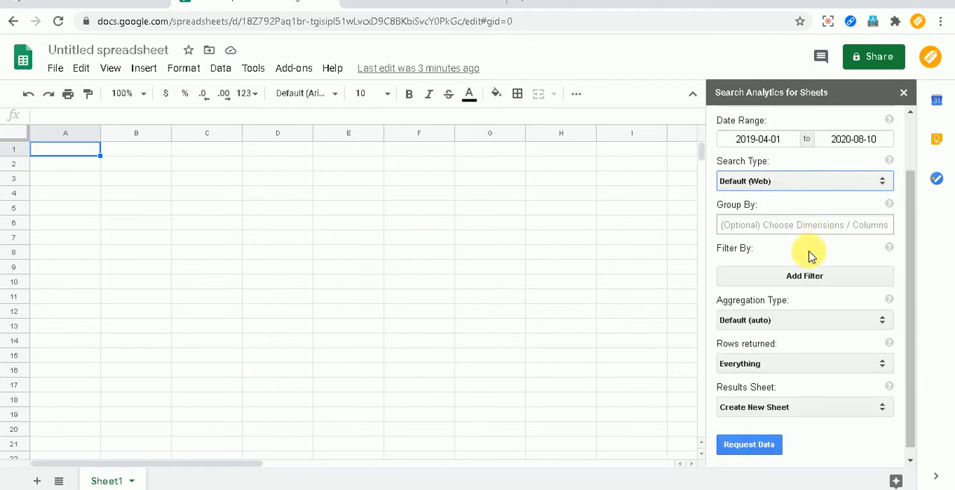
left_click(779, 227)
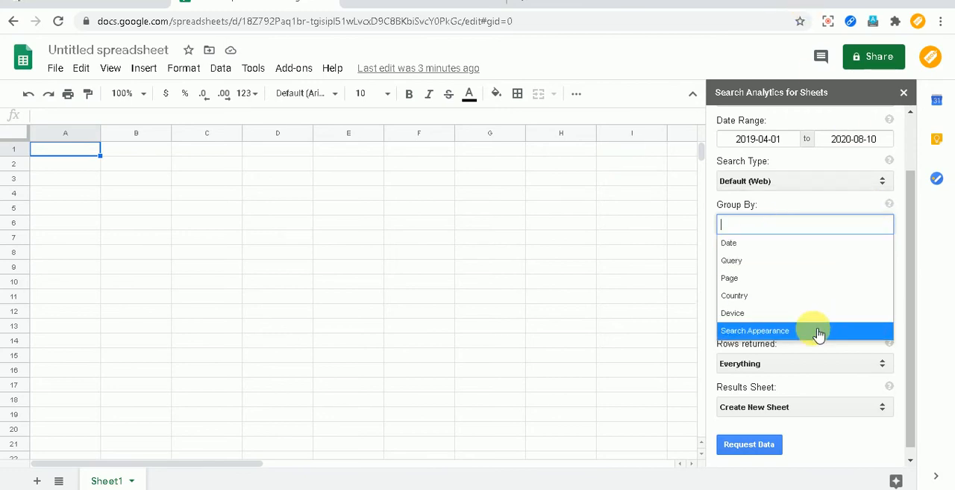
left_click(786, 260)
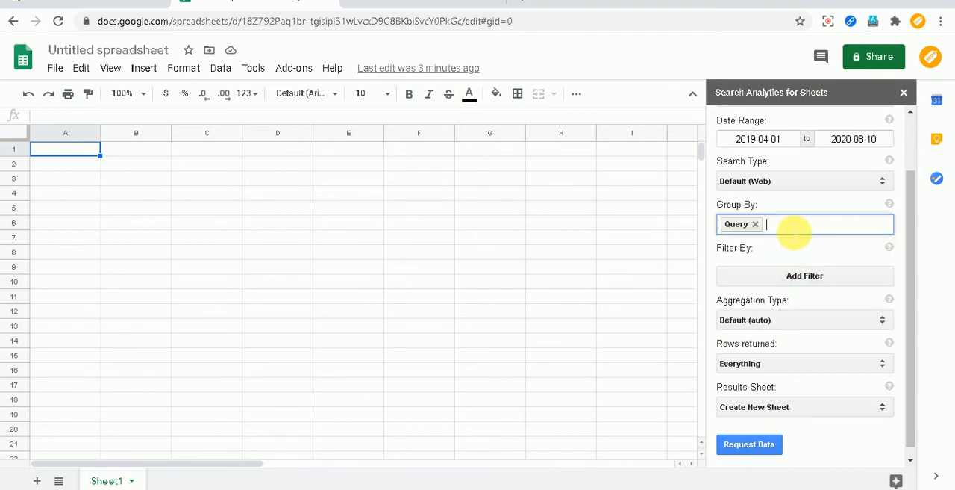
left_click(791, 226)
left_click(782, 243)
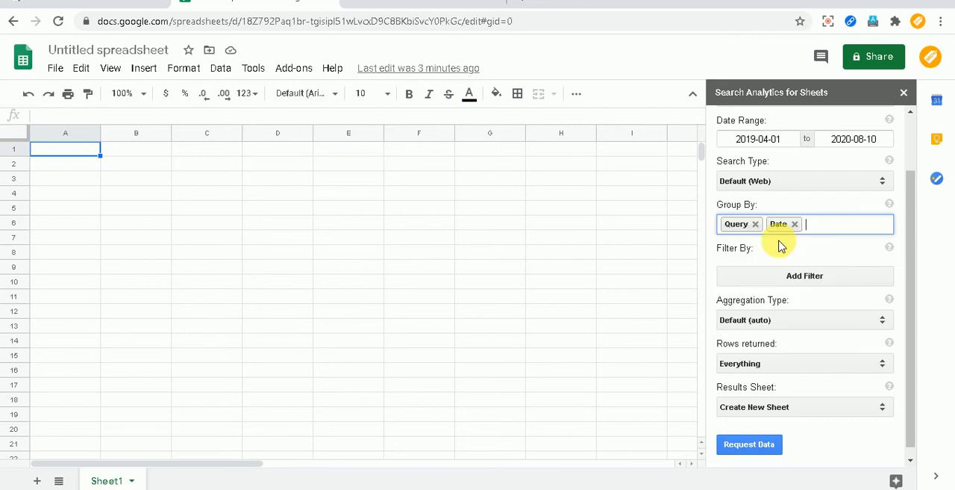
Set the rows returned to Everything and request the data into a new sheet.
scroll(799, 282, "down", 1)
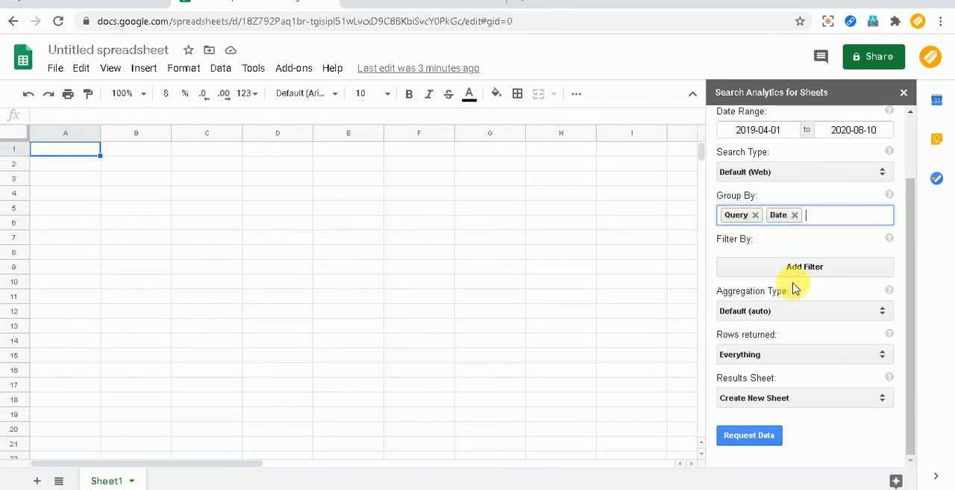
left_click(782, 353)
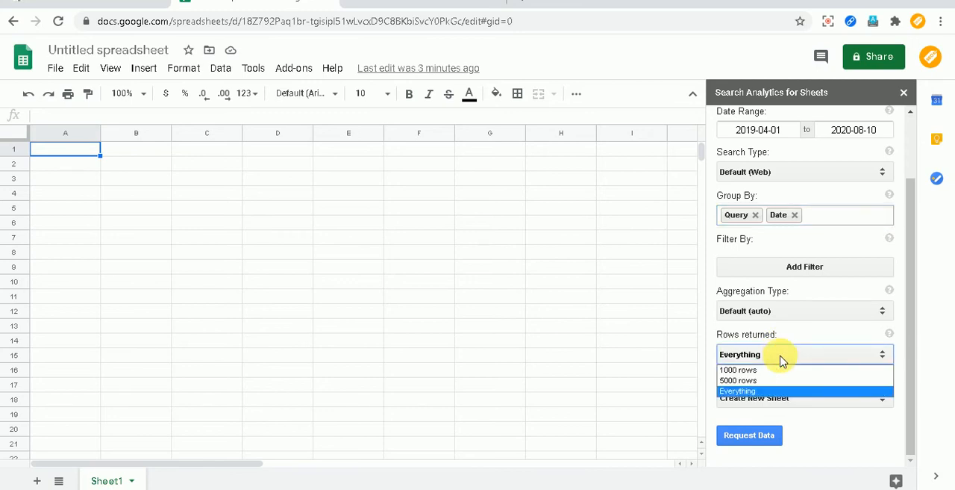
left_click(774, 390)
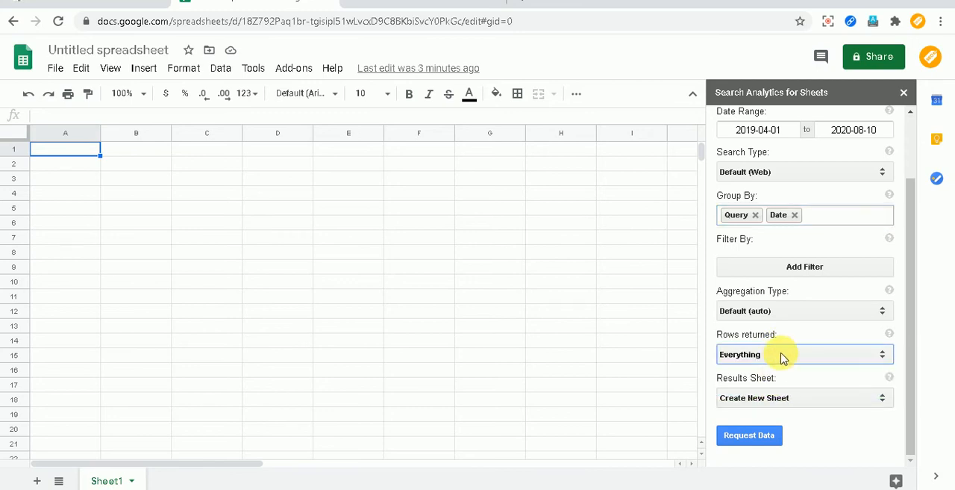
left_click(777, 435)
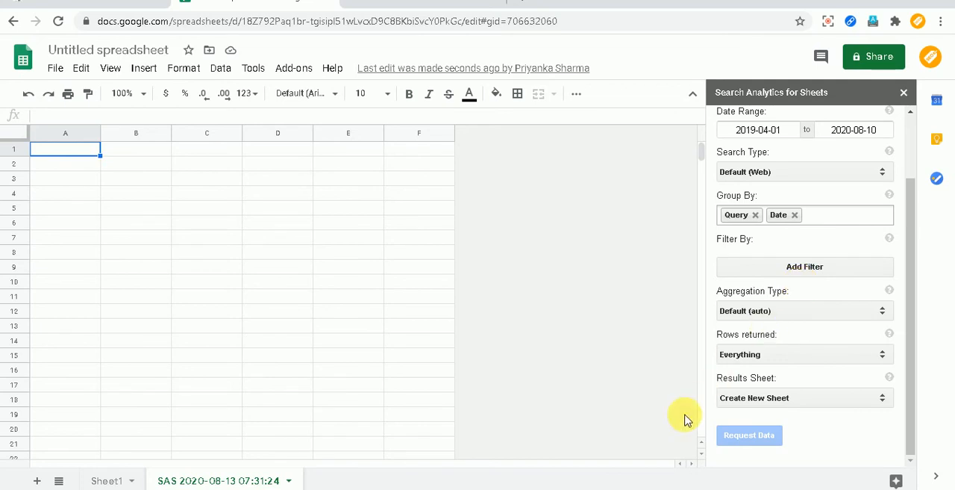
mouse_move(420, 478)
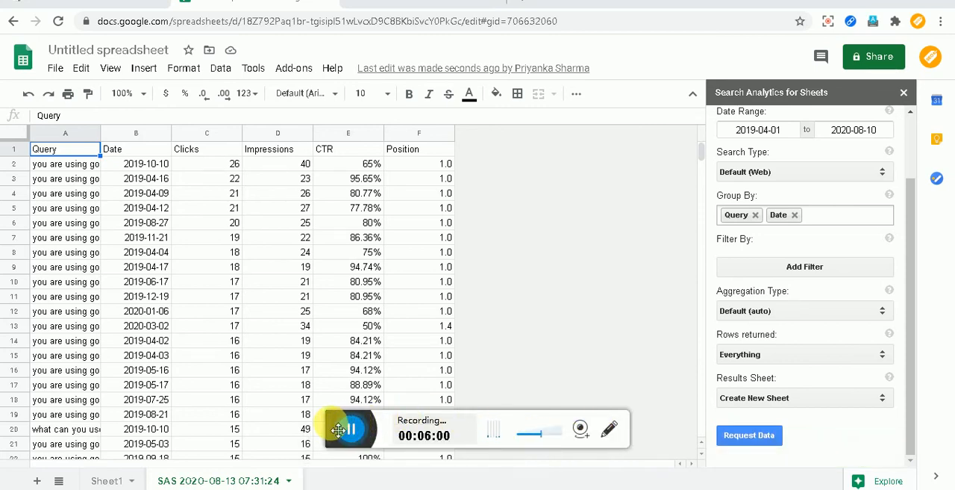
left_click_drag(338, 430, 360, 489)
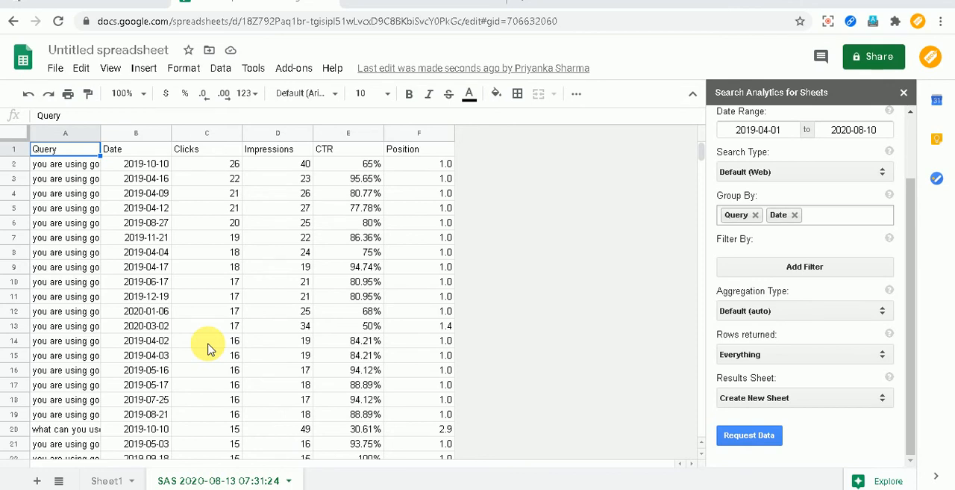
Examine the exported Query and Date rows, starting with the query in A2 and continuing far down the results sheet.
left_click(72, 171)
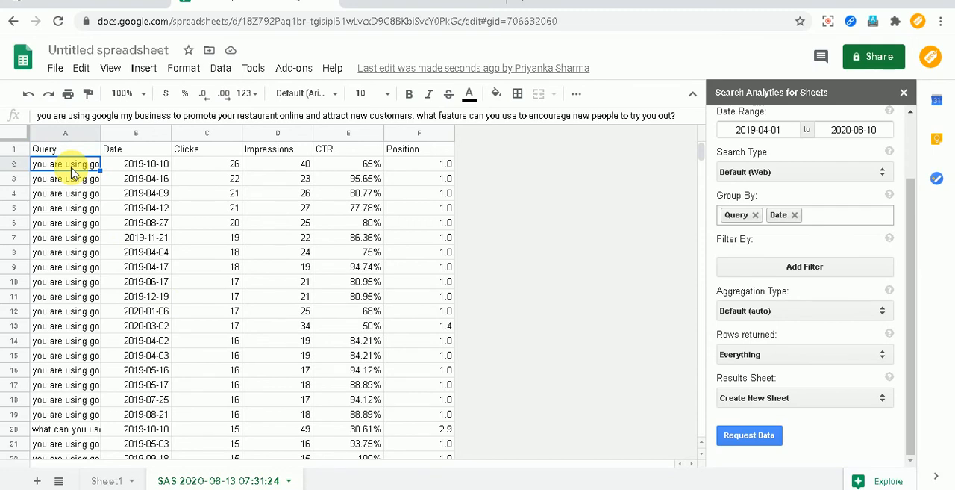
scroll(93, 209, "down", 10)
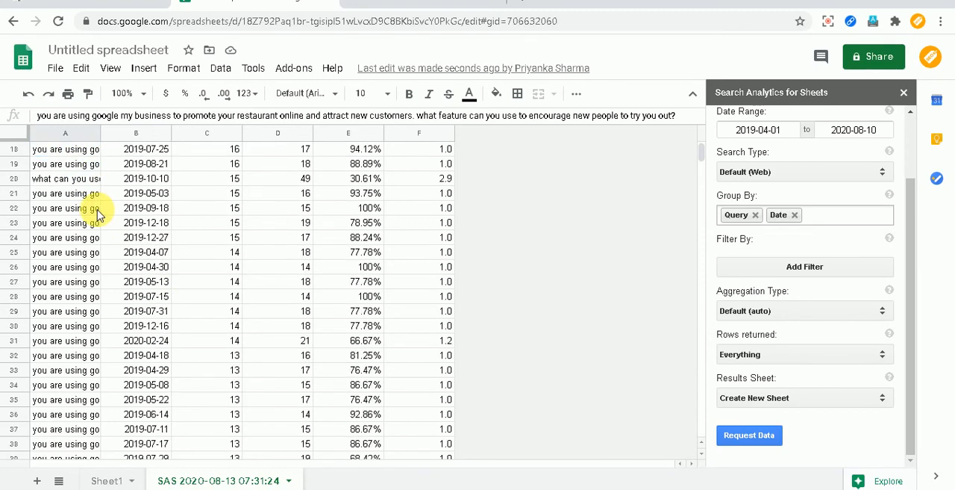
scroll(97, 213, "down", 3)
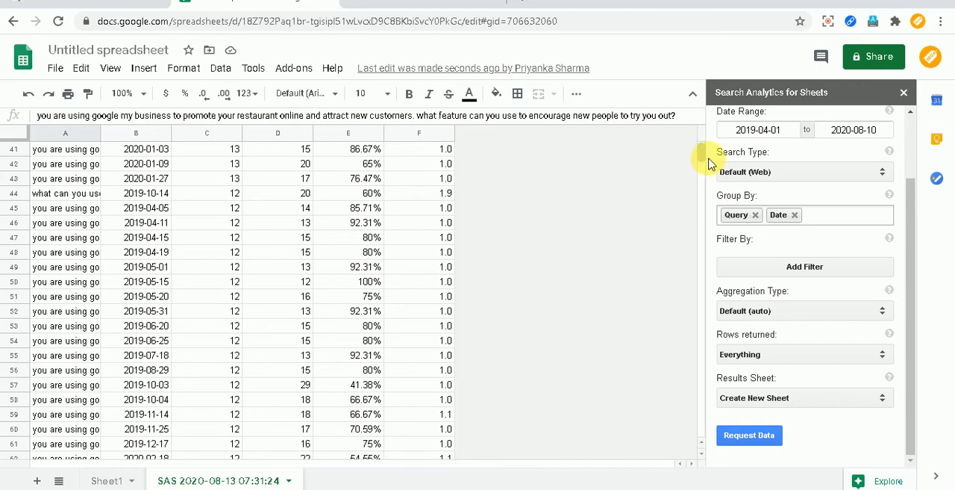
left_click_drag(702, 149, 675, 359)
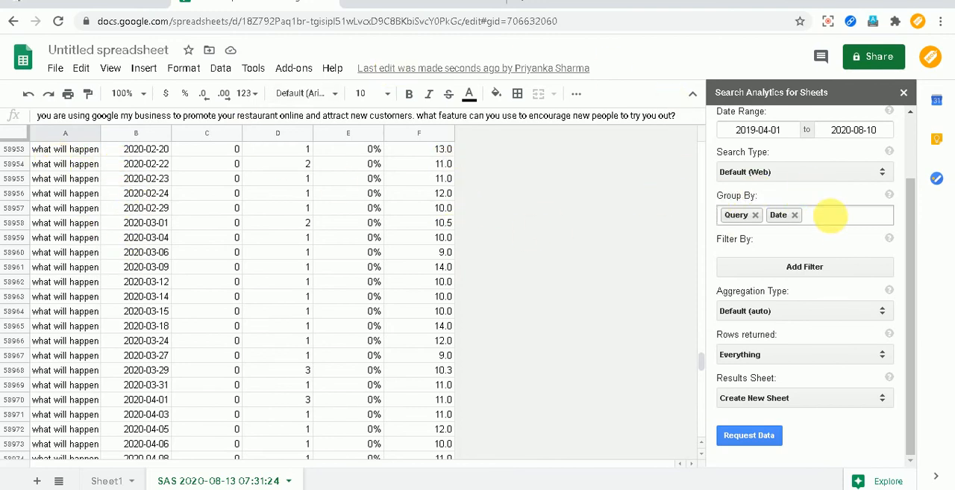
left_click(795, 215)
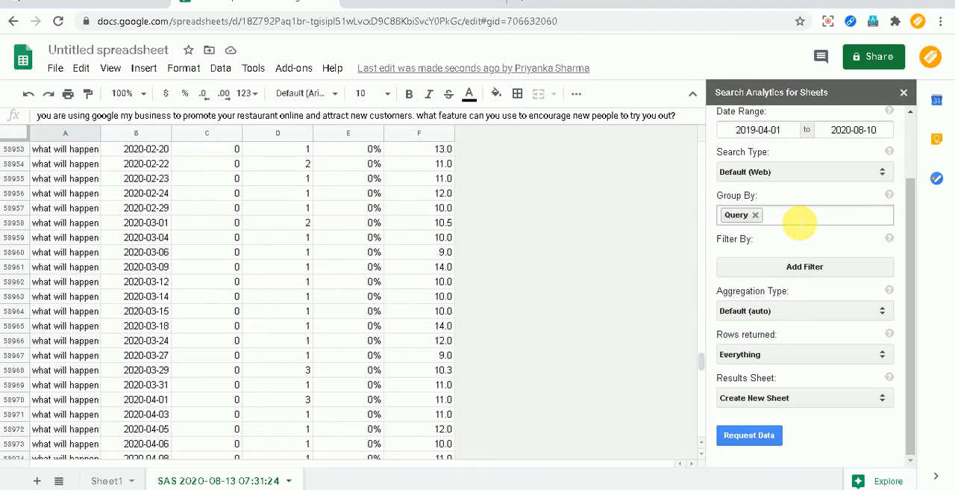
left_click(230, 483)
left_click(230, 483)
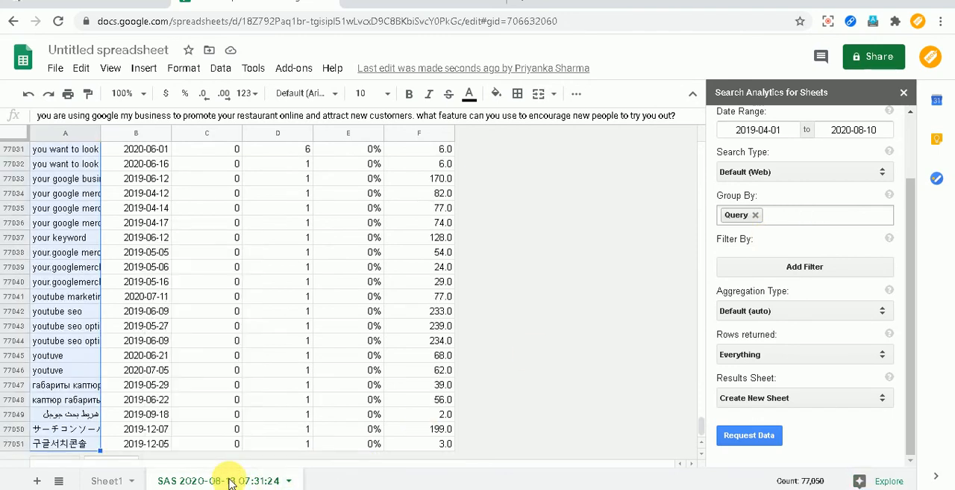
left_click(230, 483)
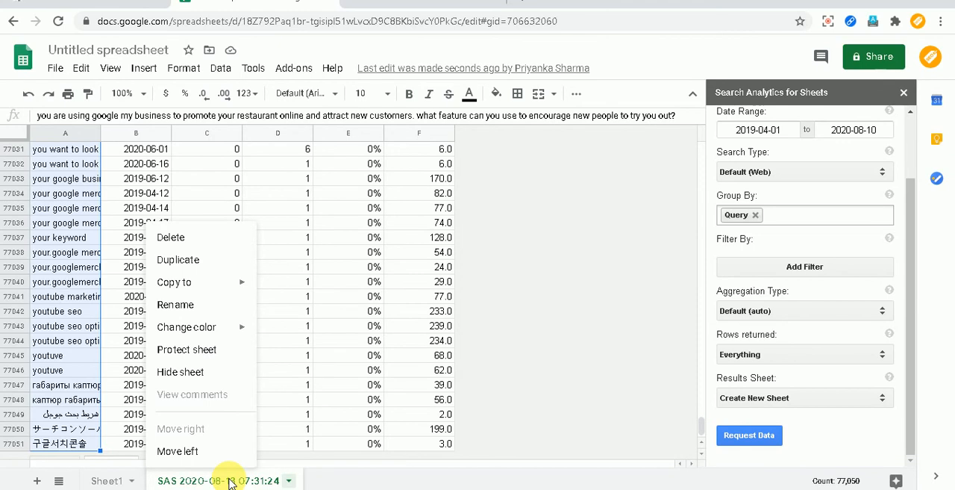
left_click(171, 239)
left_click(621, 294)
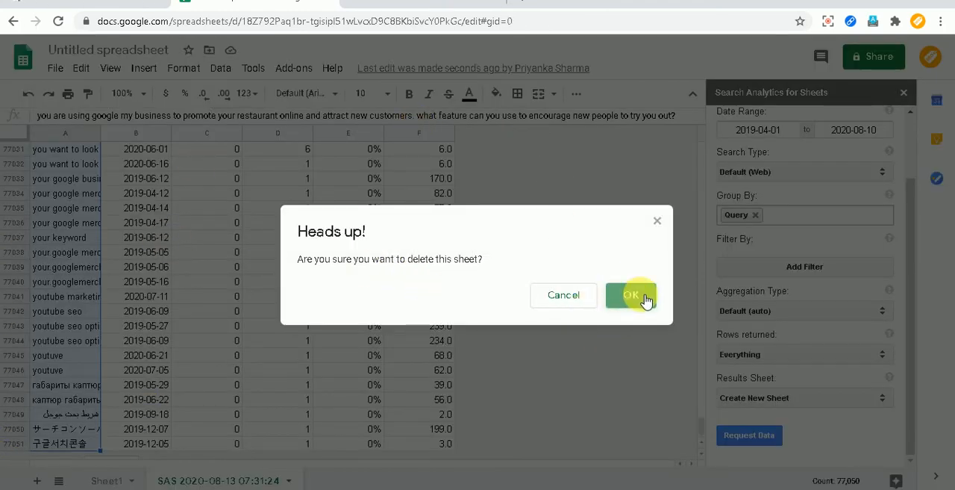
left_click(634, 296)
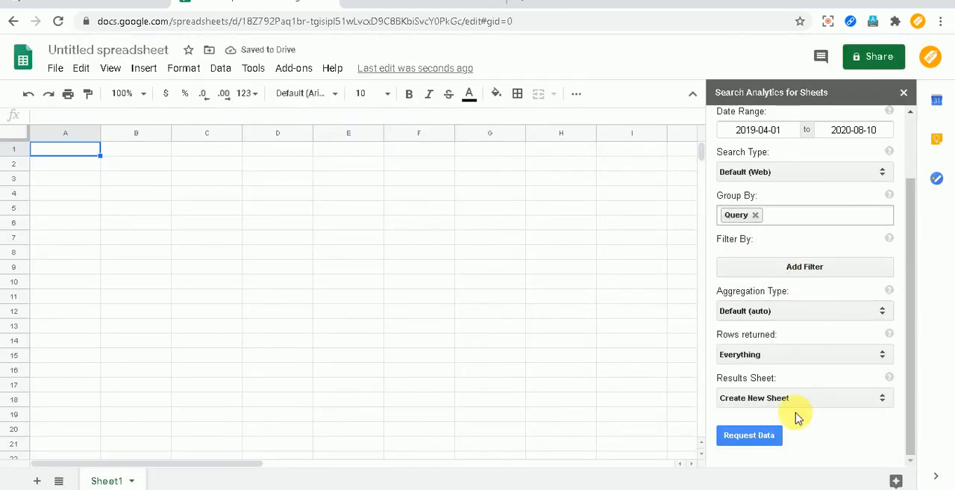
Request the data grouped by Query only into a new sheet and select all its queries from A2 down.
left_click(762, 436)
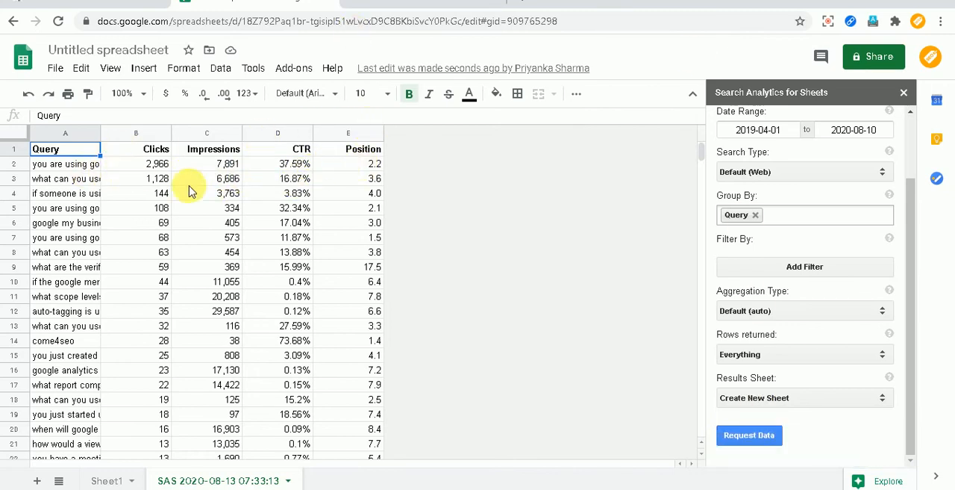
left_click(97, 164)
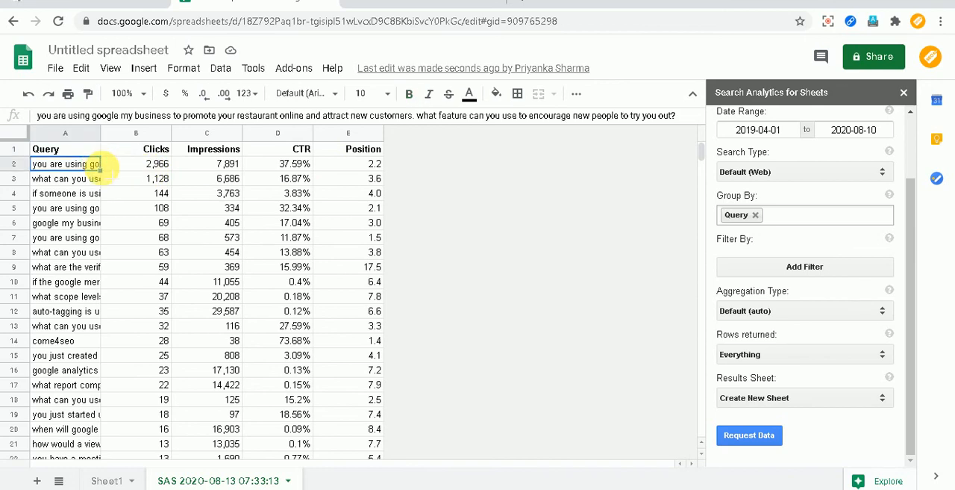
key("ctrl+shift+Down")
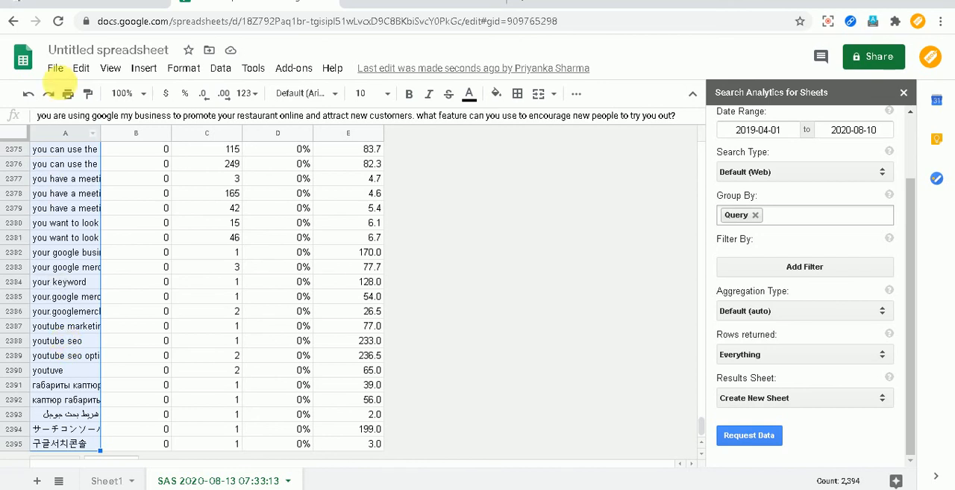
Switch to Google Search Console, compare its Performance report's totals and query list with the export, and return to the spreadsheet.
left_click(66, 3)
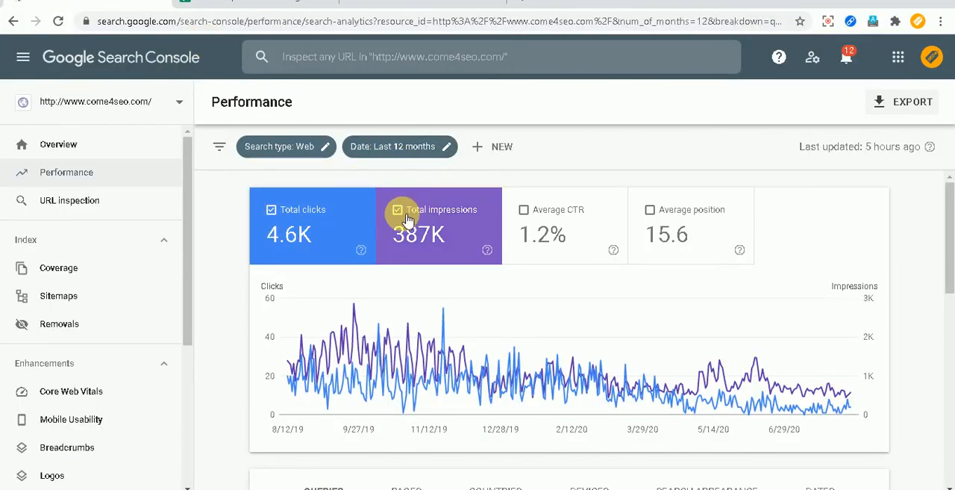
scroll(438, 260, "down", 8)
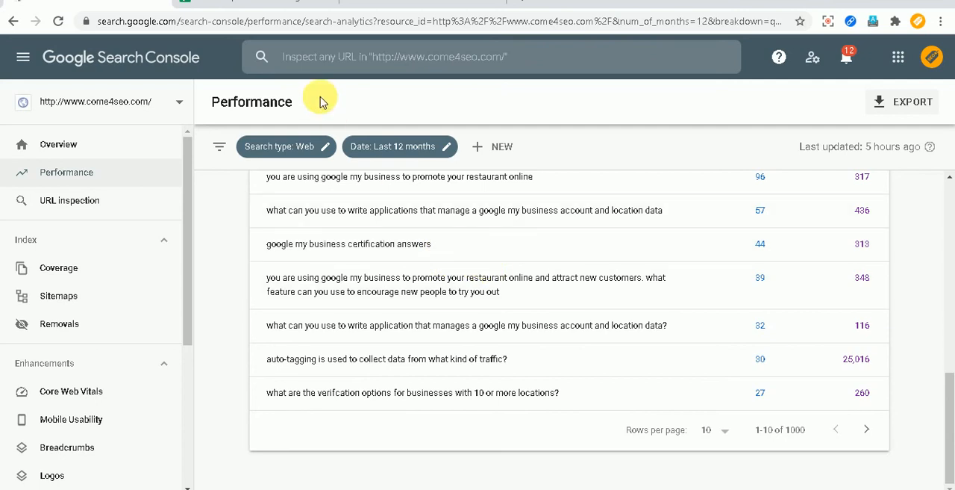
left_click(251, 3)
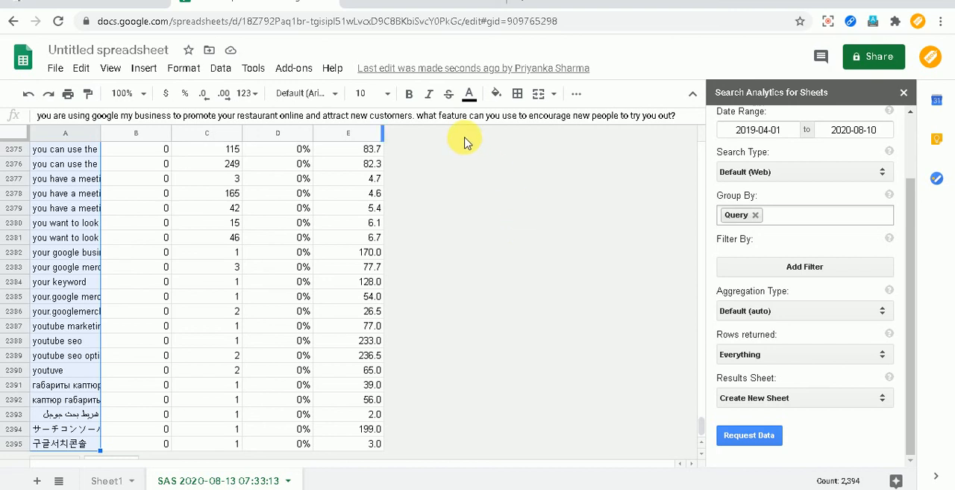
left_click(127, 2)
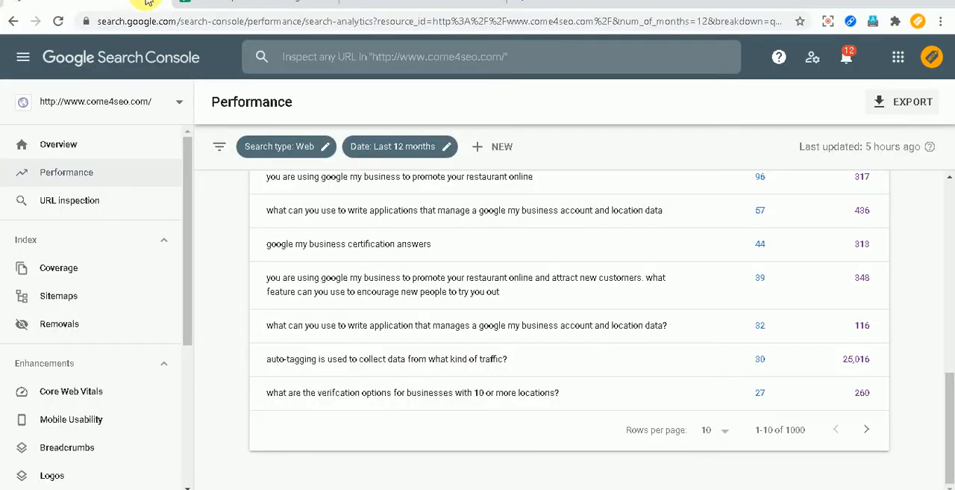
scroll(380, 251, "up", 5)
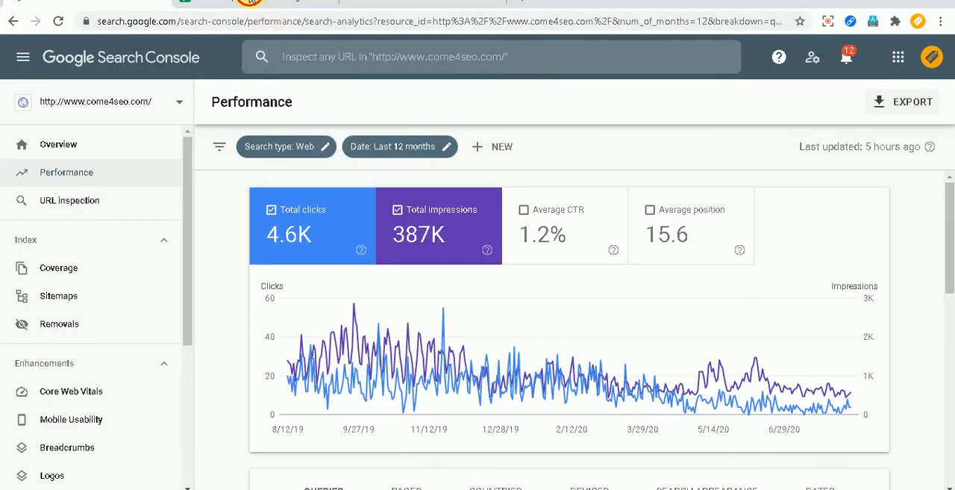
left_click(253, 6)
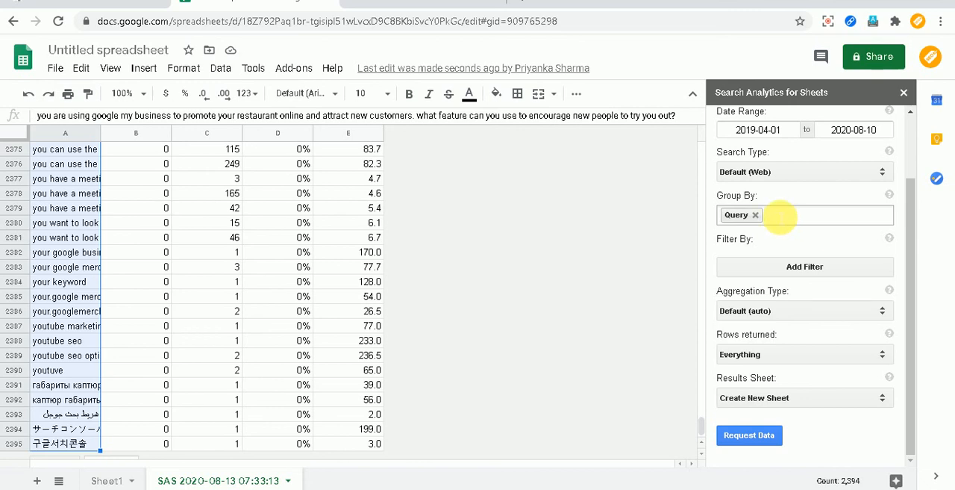
Change the request's grouping from Query to Page.
left_click(780, 215)
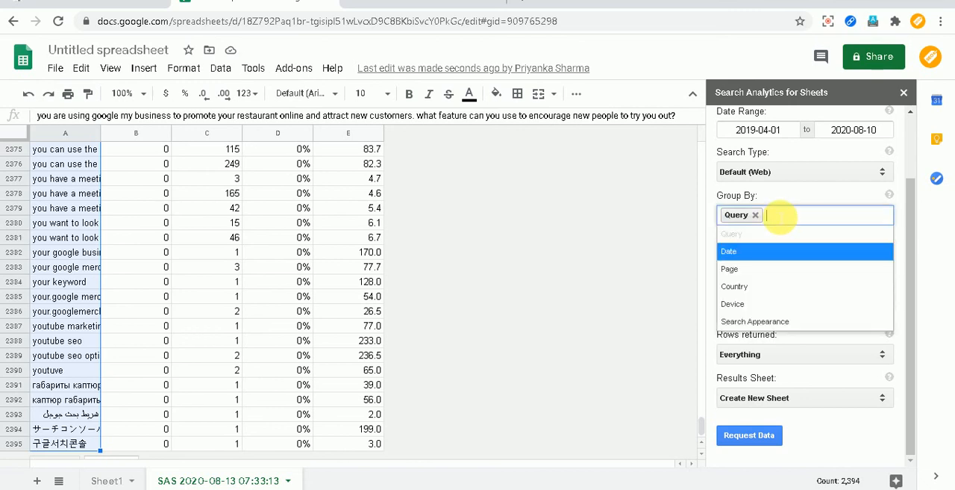
left_click(765, 268)
left_click(756, 215)
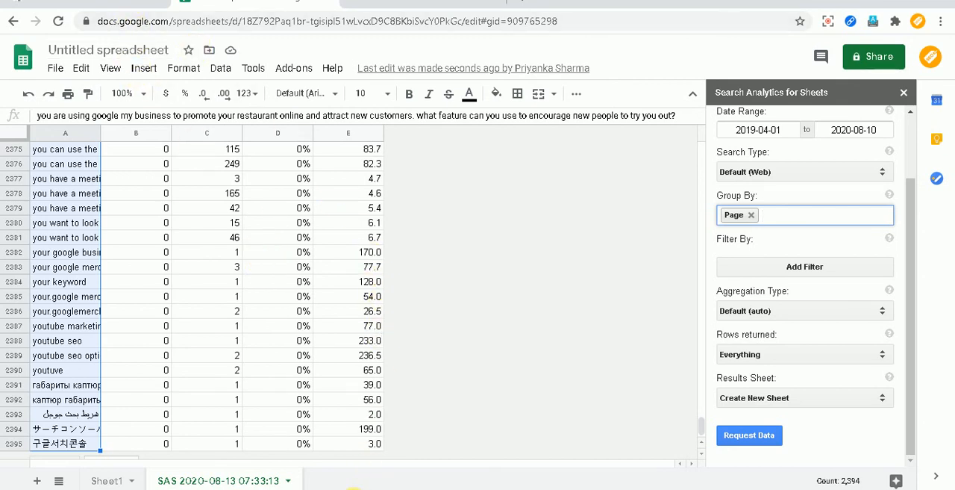
left_click(354, 489)
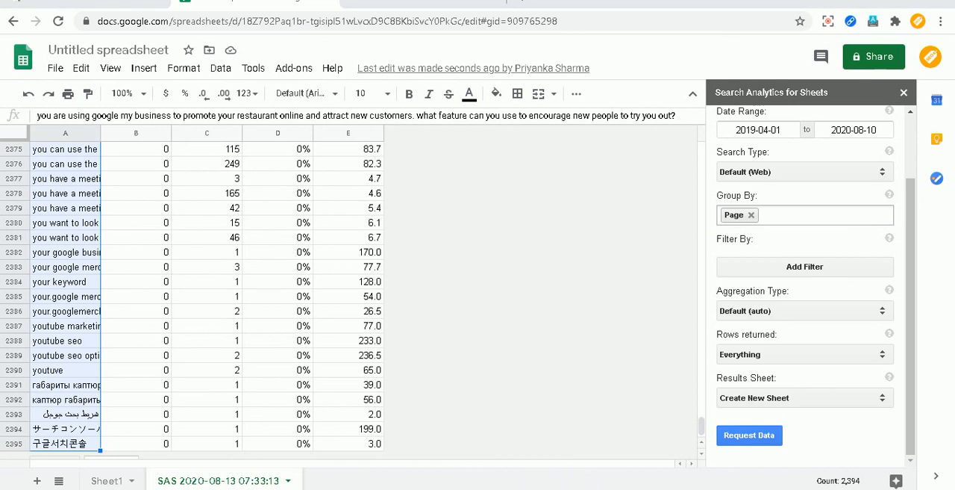